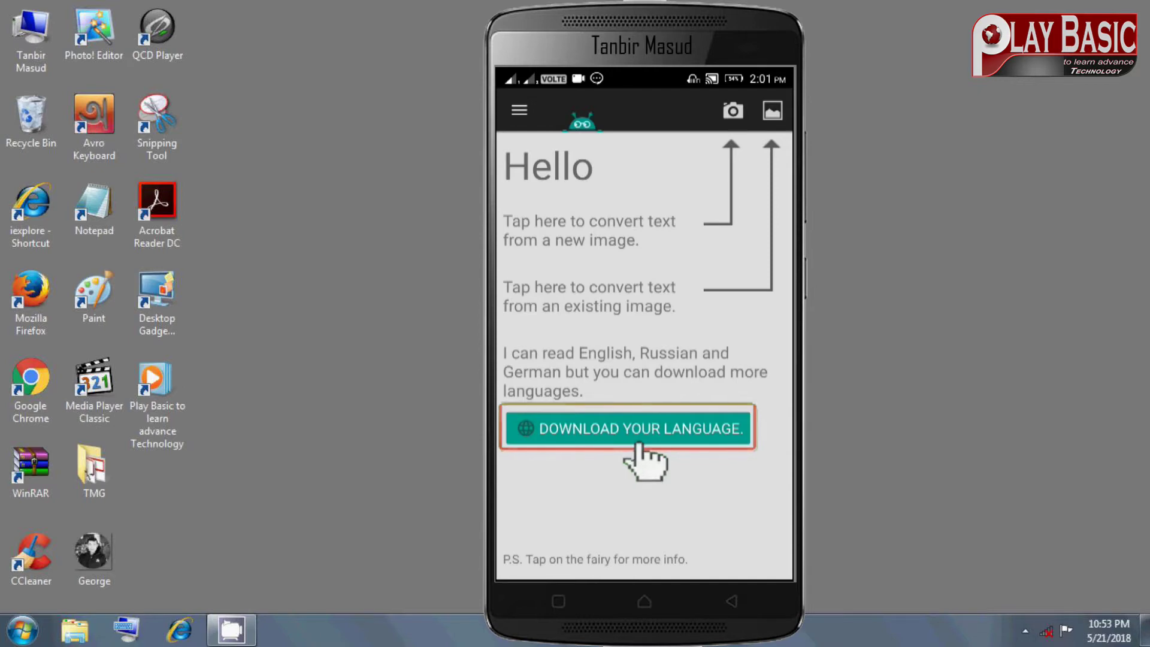
pyautogui.click(635, 432)
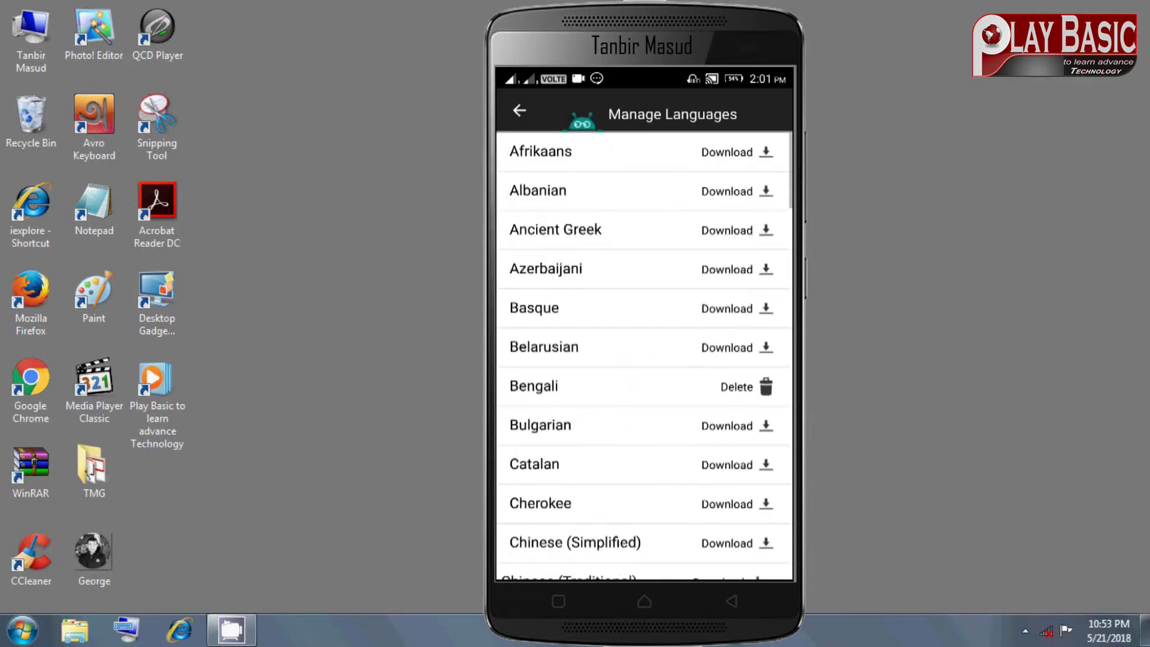
pyautogui.scroll(-3, 645, 356)
pyautogui.scroll(-10, 646, 357)
pyautogui.scroll(-8, 646, 357)
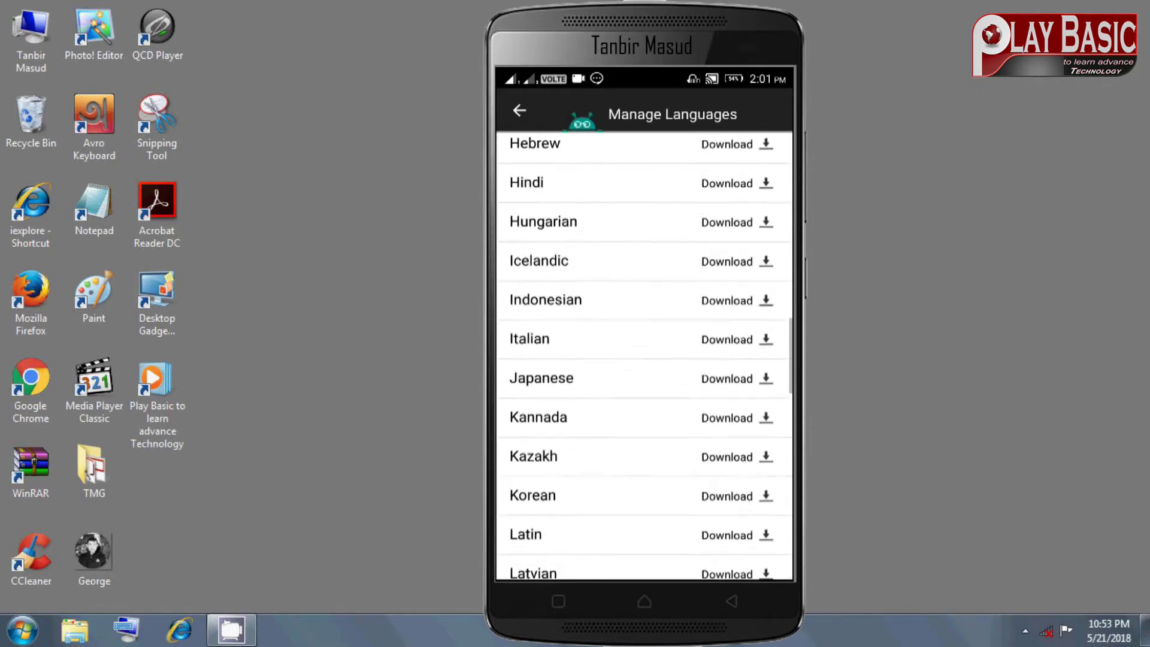
pyautogui.scroll(-3, 645, 357)
pyautogui.scroll(-10, 645, 357)
pyautogui.scroll(2, 645, 357)
pyautogui.scroll(8, 646, 357)
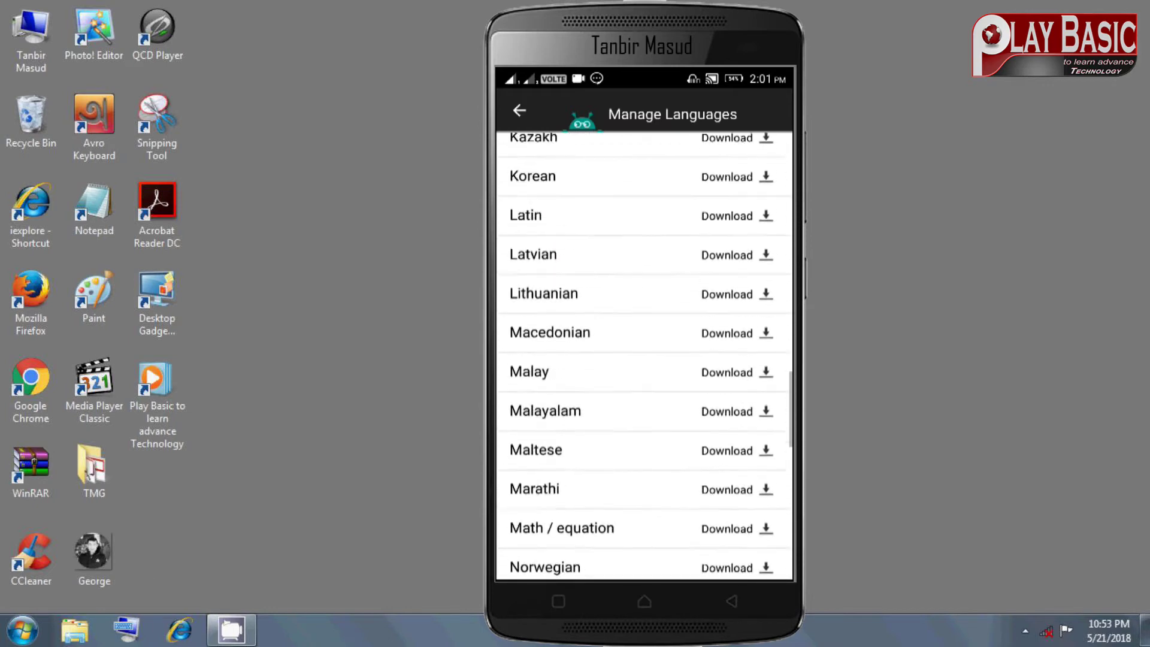
pyautogui.scroll(7, 645, 357)
pyautogui.scroll(10, 645, 357)
pyautogui.scroll(3, 645, 357)
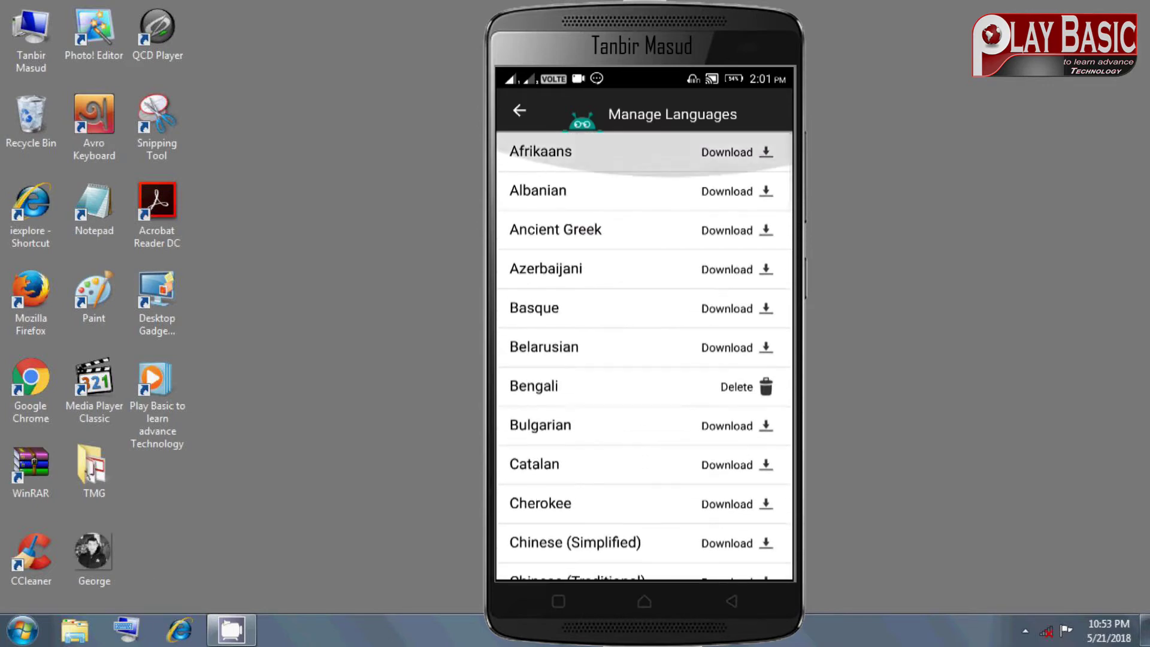
pyautogui.scroll(-2, 645, 356)
pyautogui.scroll(-1, 646, 357)
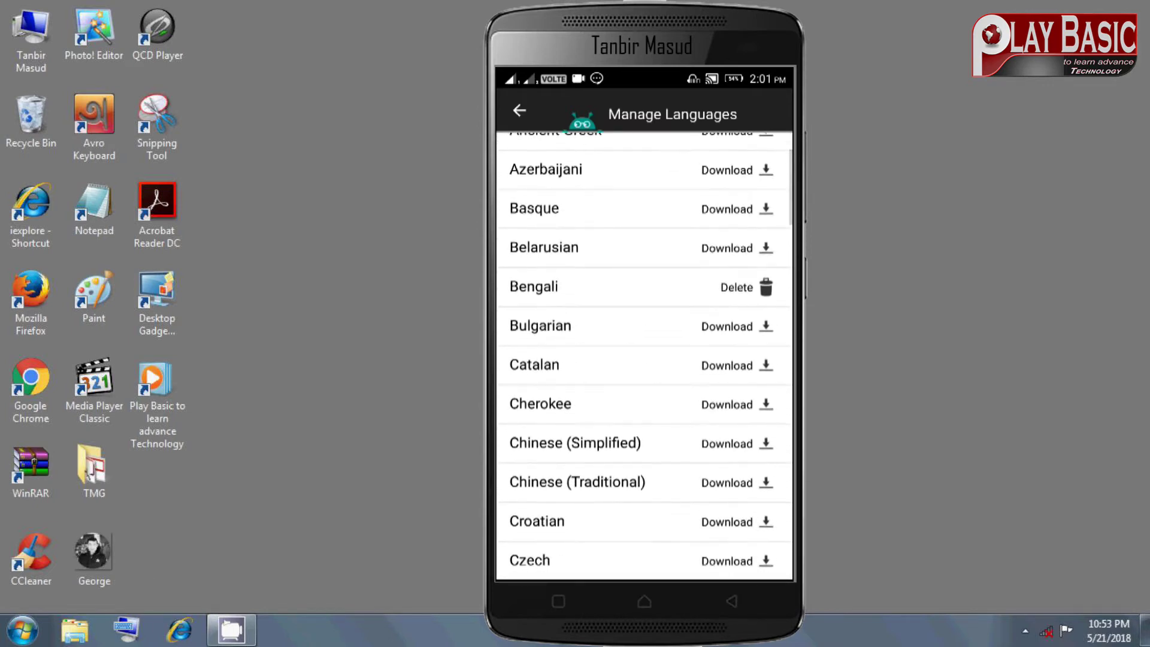
pyautogui.scroll(2, 645, 356)
pyautogui.scroll(1, 646, 357)
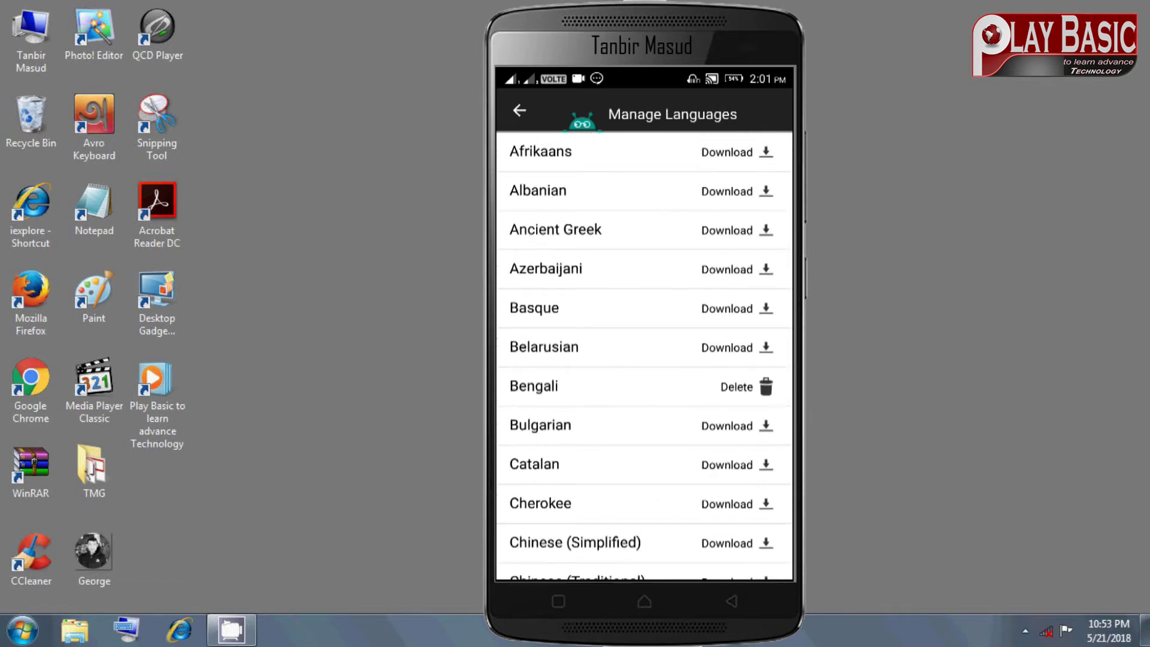
pyautogui.scroll(-1, 645, 356)
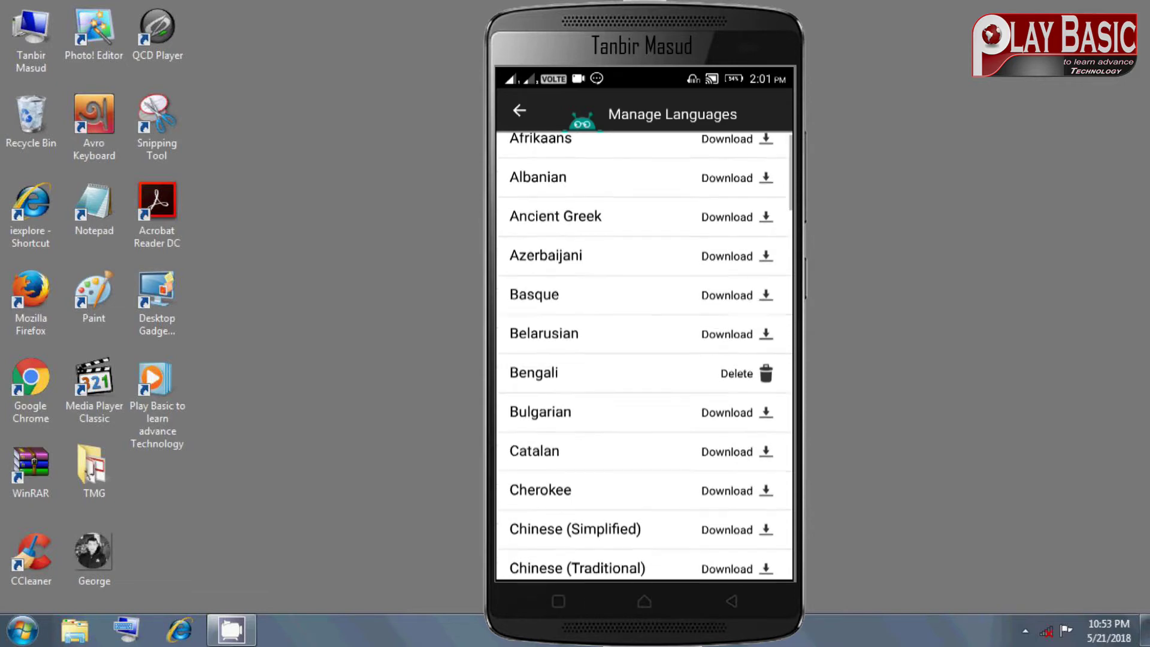
pyautogui.scroll(-3, 645, 356)
pyautogui.scroll(-1, 645, 357)
pyautogui.scroll(-3, 646, 357)
pyautogui.scroll(-3, 645, 356)
pyautogui.scroll(-3, 645, 356)
pyautogui.scroll(-5, 645, 357)
pyautogui.scroll(-1, 646, 357)
pyautogui.scroll(5, 646, 356)
pyautogui.scroll(2, 645, 357)
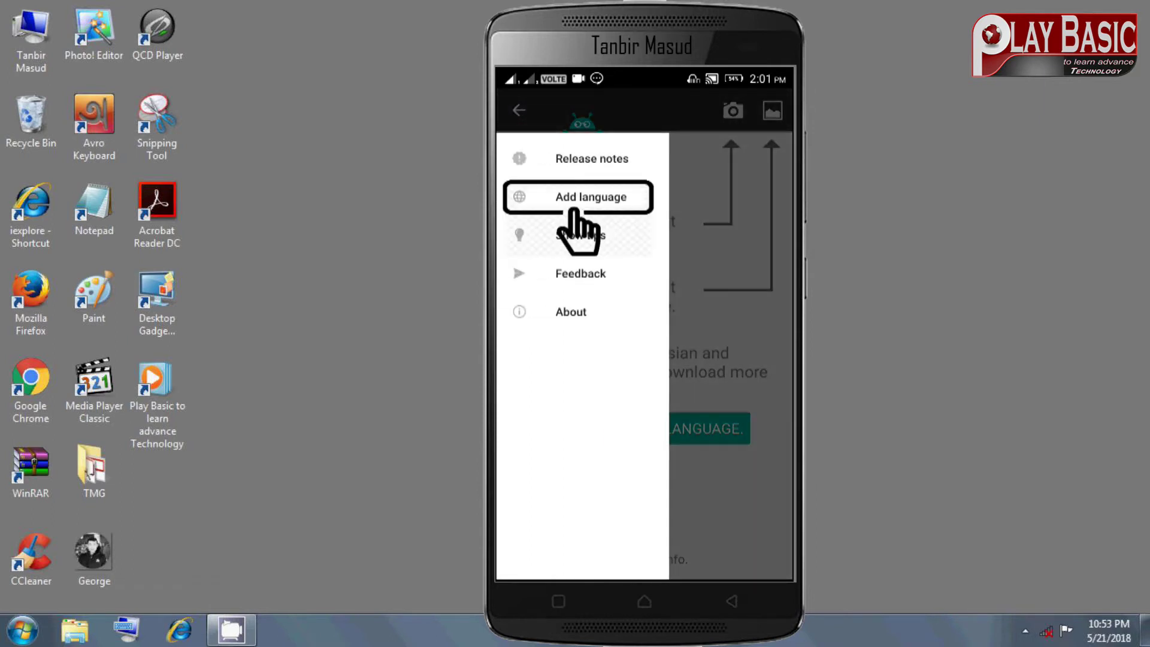
# - Check that English is in the installed language list, then return to the welcome screen
pyautogui.click(575, 212)
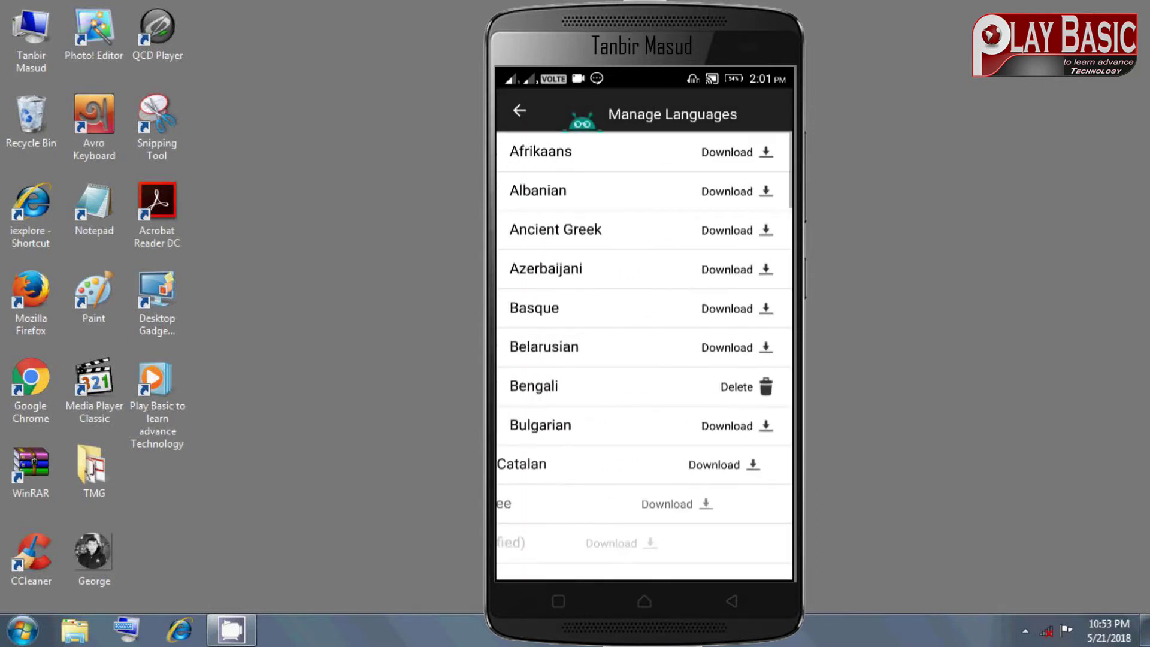
pyautogui.scroll(-5, 643, 360)
pyautogui.scroll(-5, 643, 359)
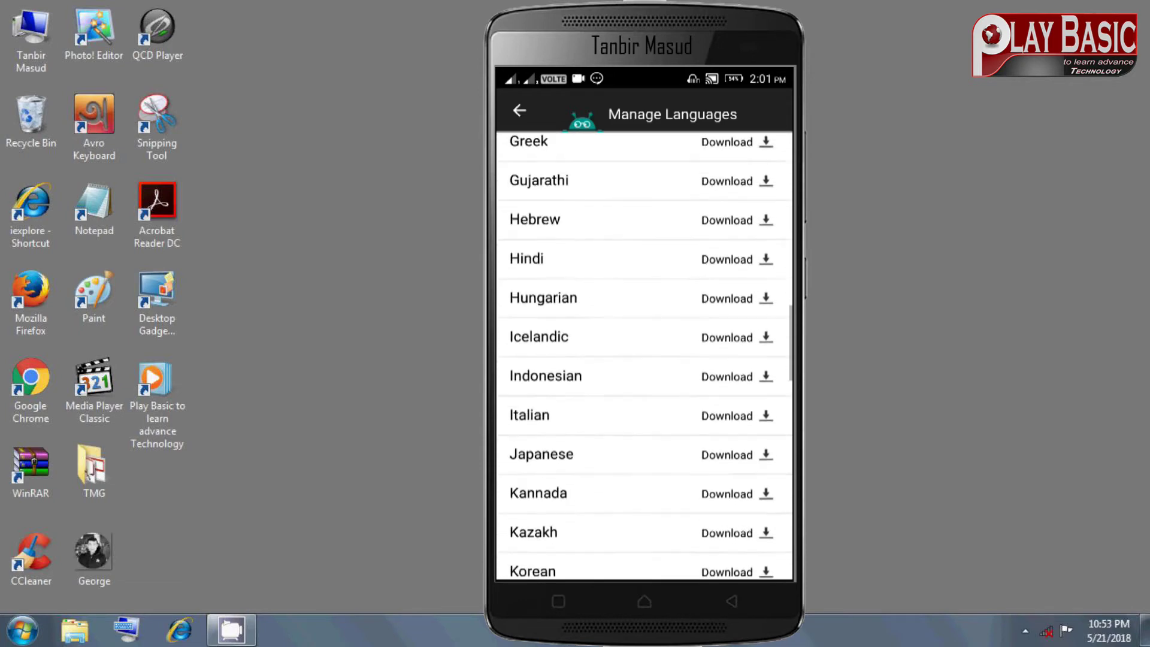
pyautogui.scroll(-5, 643, 359)
pyautogui.scroll(-4, 644, 360)
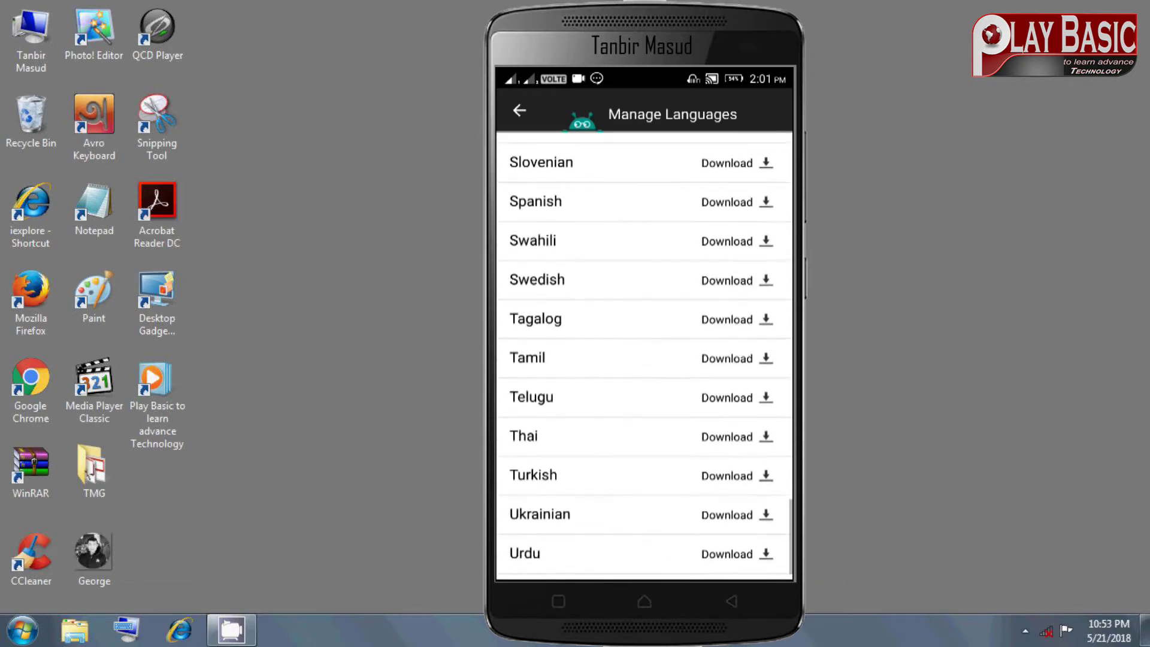
pyautogui.scroll(6, 644, 359)
pyautogui.scroll(3, 643, 359)
pyautogui.scroll(2, 644, 360)
pyautogui.scroll(5, 644, 359)
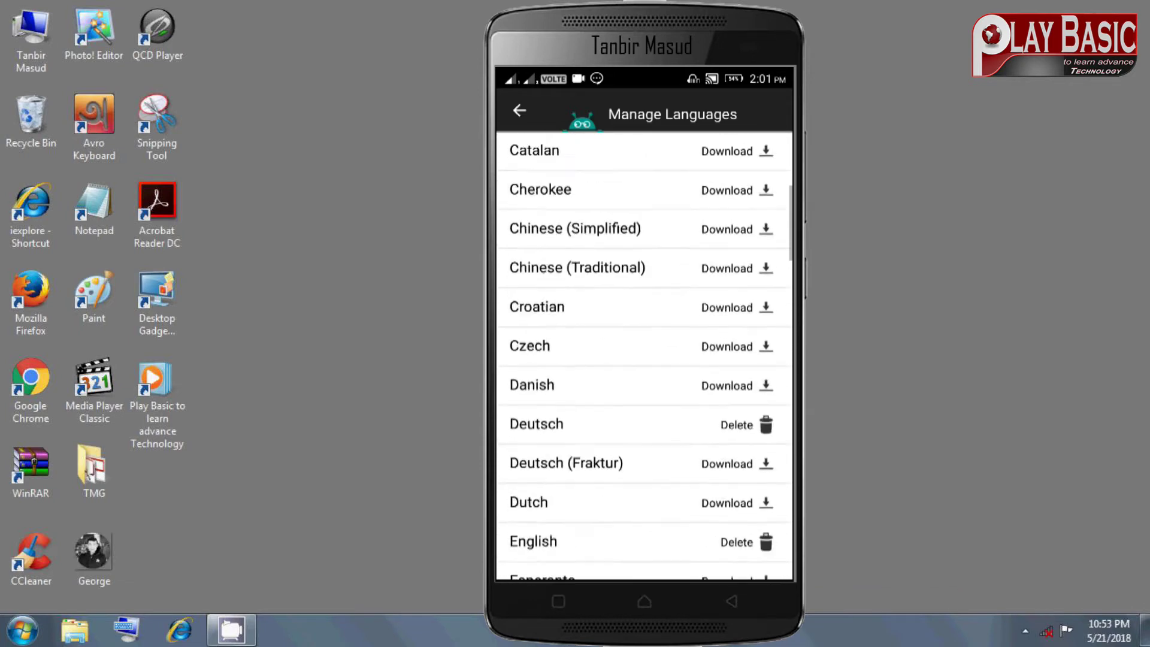
pyautogui.scroll(3, 643, 360)
pyautogui.scroll(1, 644, 360)
pyautogui.scroll(2, 644, 360)
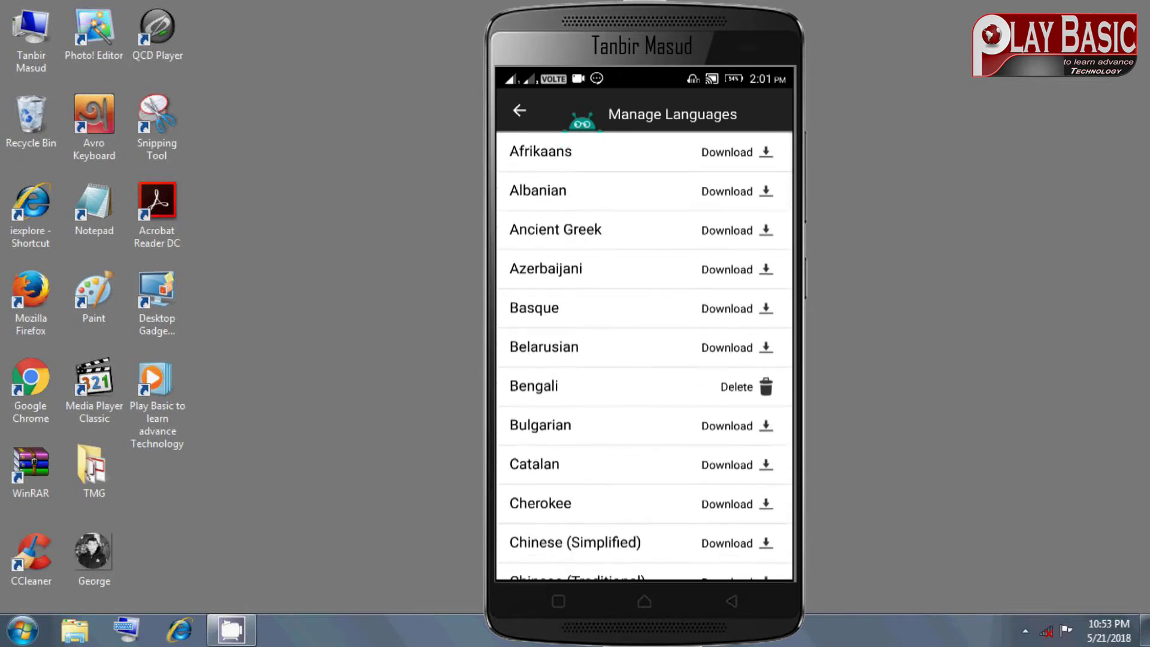
pyautogui.press('Escape')
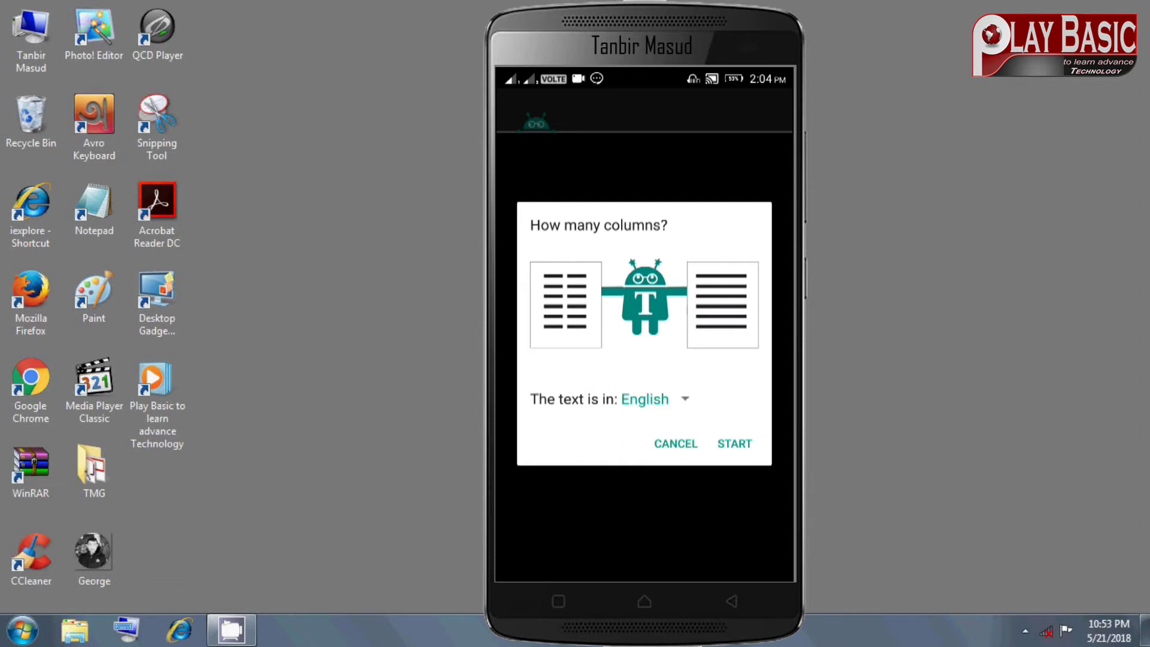
# - Set 'The text is in' to English and start recognising the poem page
pyautogui.click(652, 399)
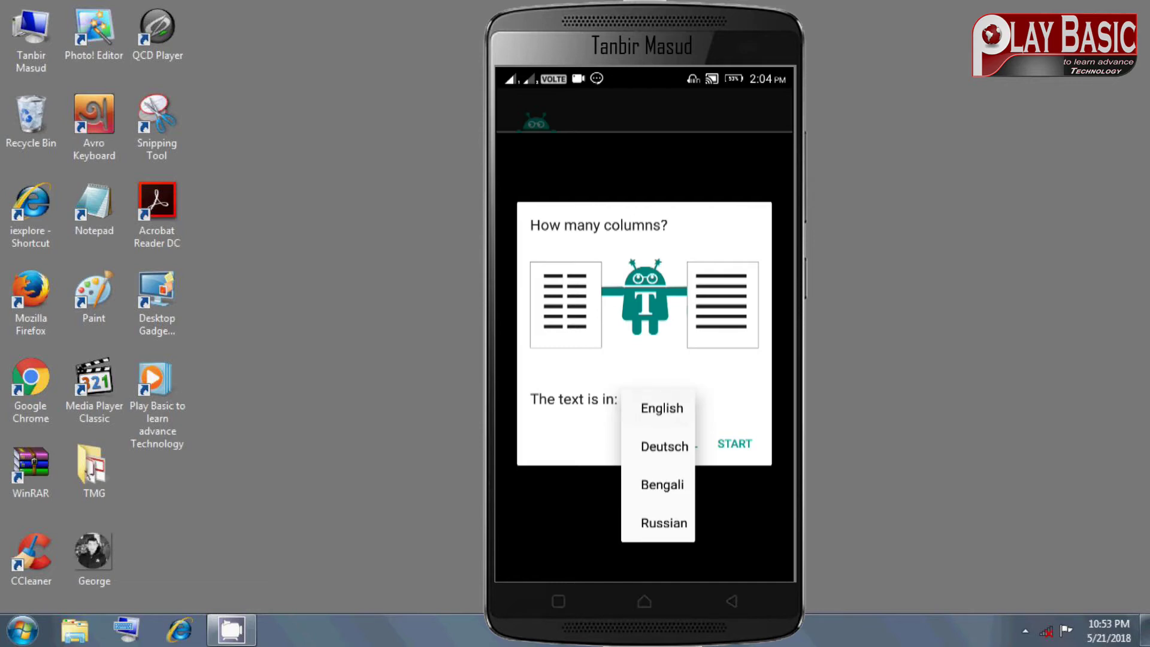
pyautogui.click(661, 409)
pyautogui.click(734, 443)
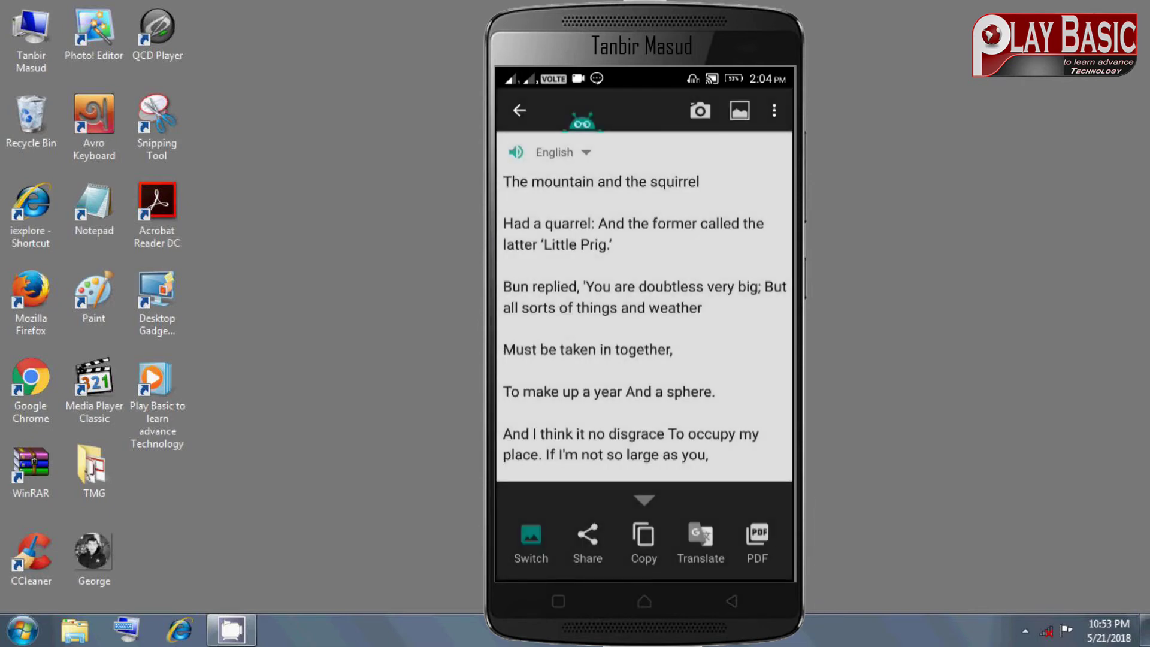
pyautogui.scroll(-5, 644, 315)
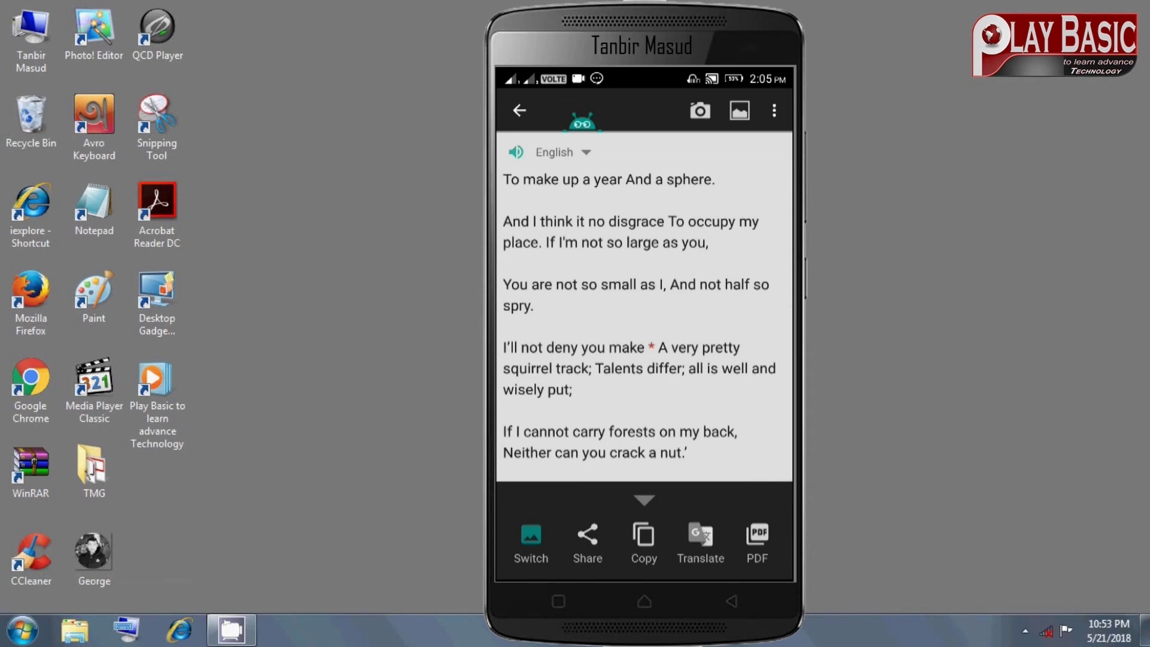
pyautogui.scroll(2, 644, 314)
pyautogui.scroll(4, 644, 314)
pyautogui.scroll(-5, 643, 315)
pyautogui.scroll(1, 644, 315)
pyautogui.scroll(4, 644, 315)
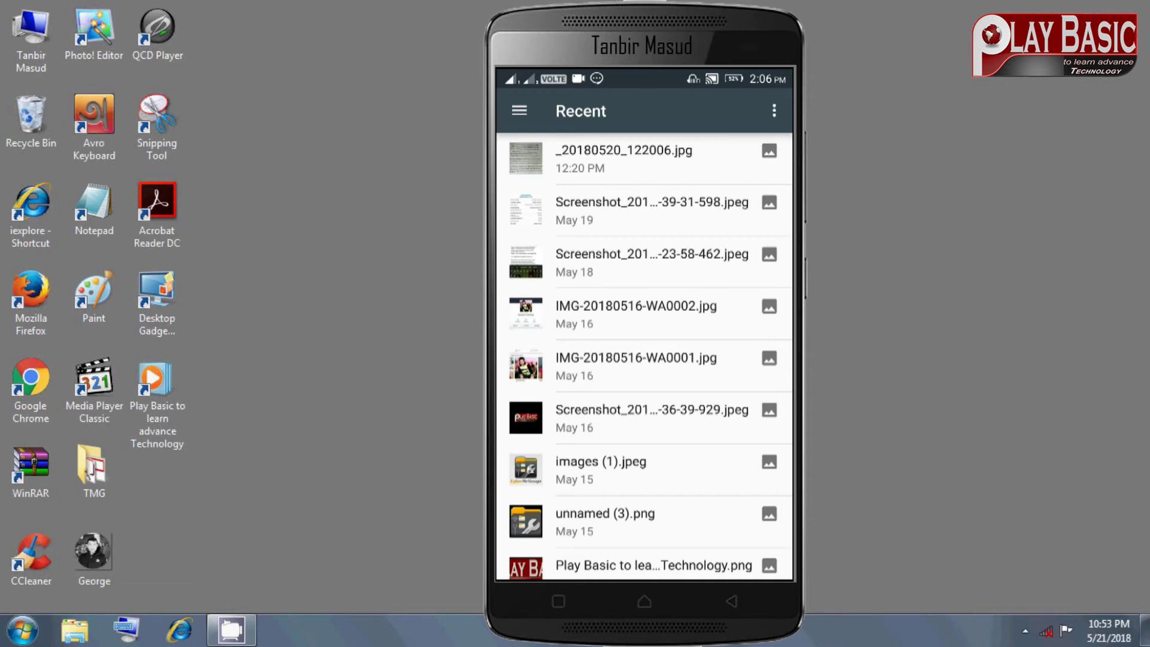
# - Load the most recent page photo and stretch all four crop corners around the verses
pyautogui.click(647, 158)
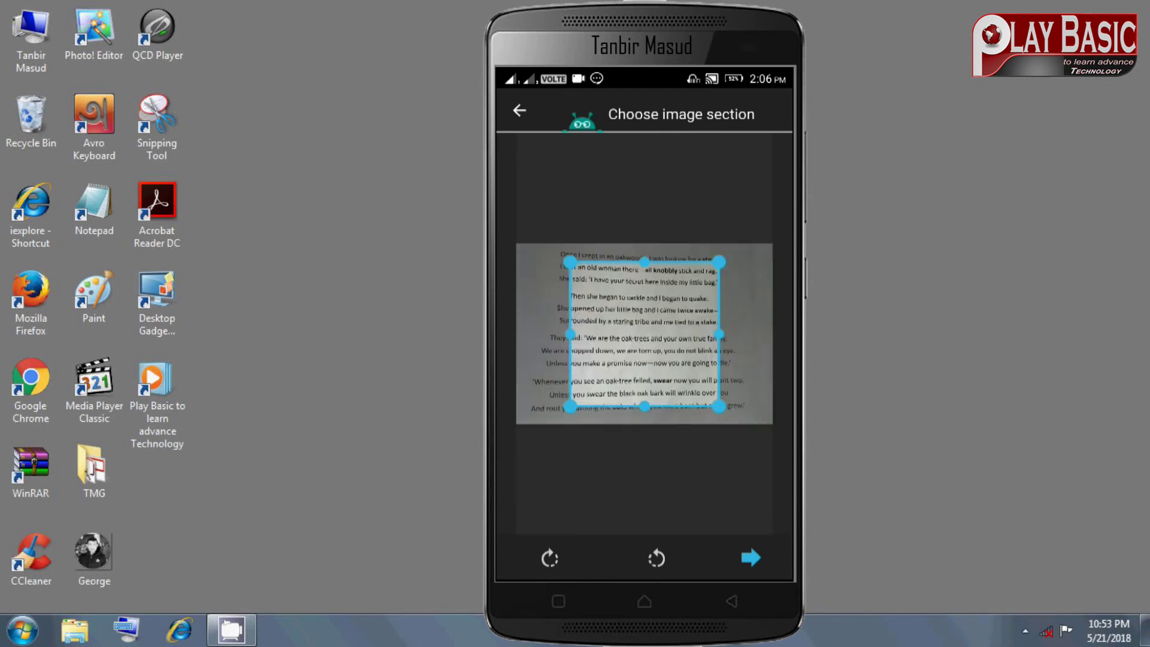
pyautogui.moveTo(569, 408); pyautogui.dragTo(522, 424)
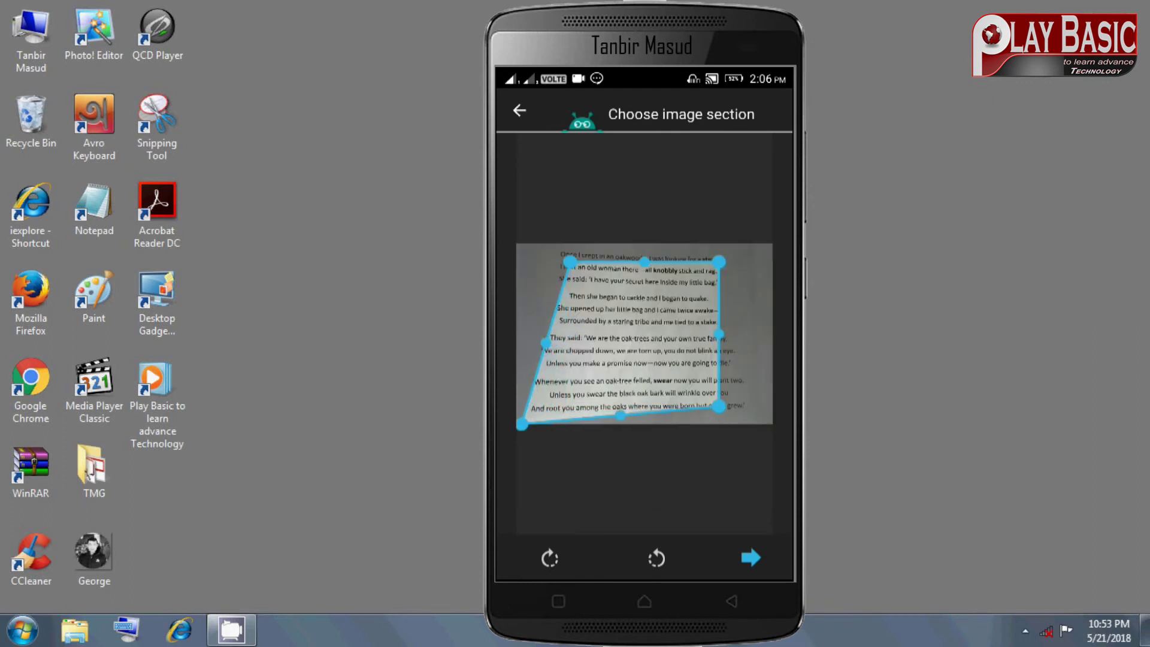
pyautogui.moveTo(720, 408); pyautogui.dragTo(757, 419)
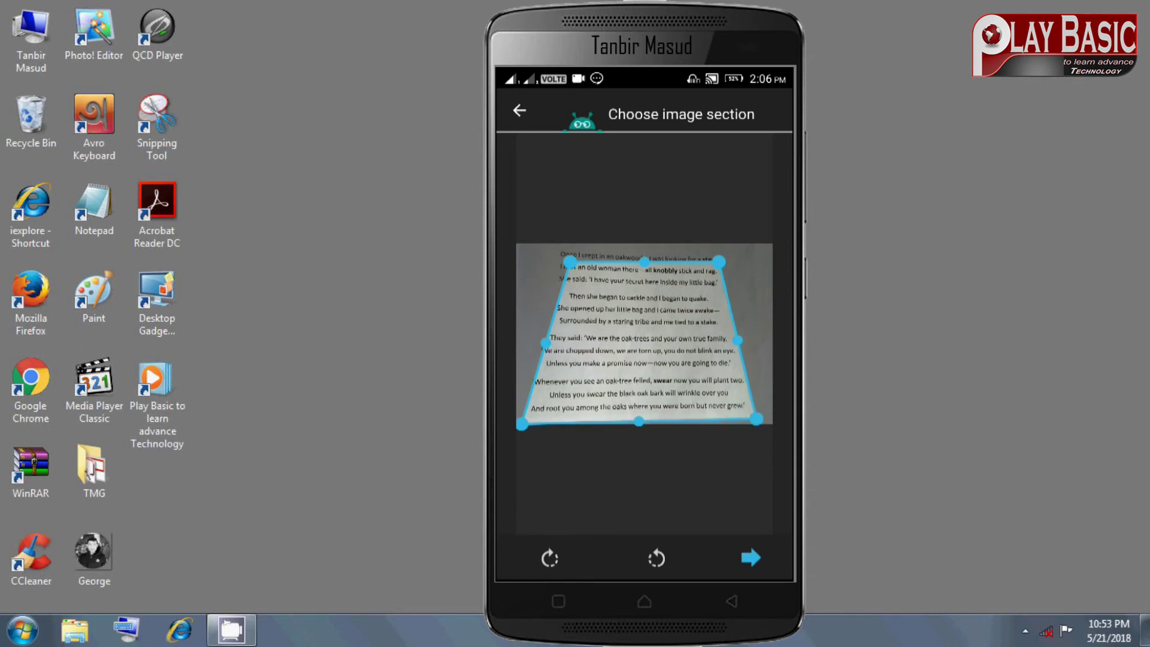
pyautogui.moveTo(720, 262); pyautogui.dragTo(734, 246)
pyautogui.moveTo(570, 262); pyautogui.dragTo(534, 246)
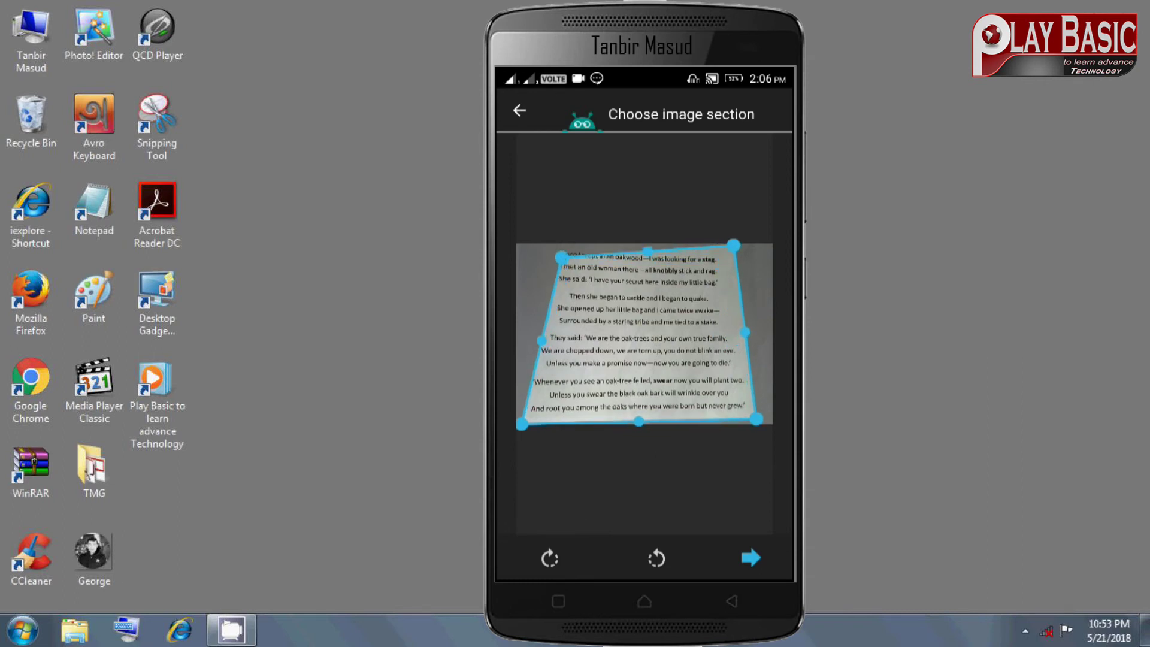